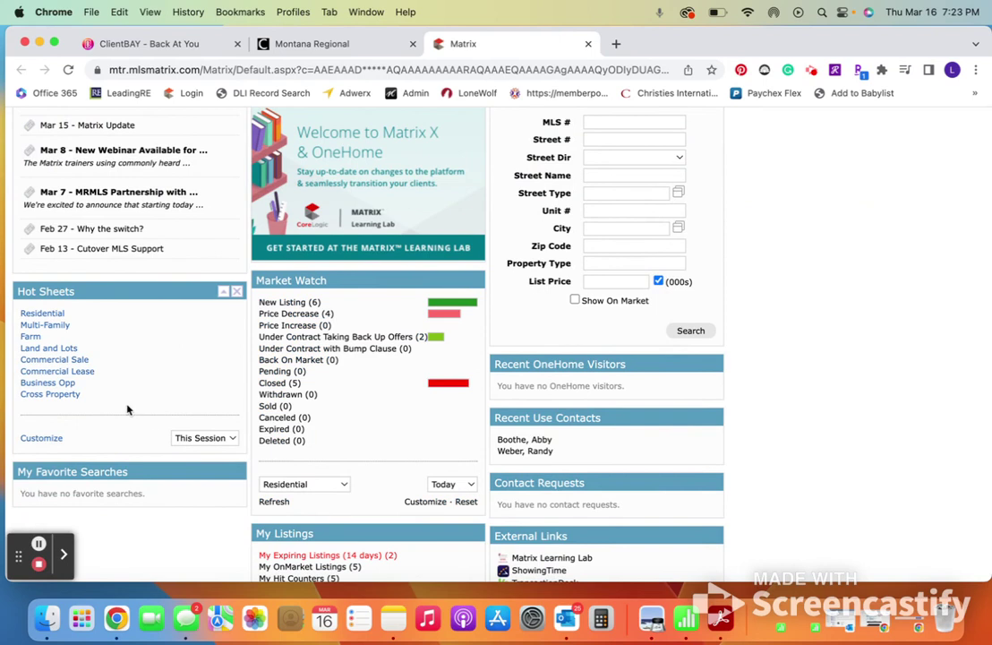
- Customize the Residential hot sheet to include Under Contract with Bump Clause, Back On Market, Closed and Canceled changes, and save it
{"action": "left_click", "coordinate": [40, 440]}
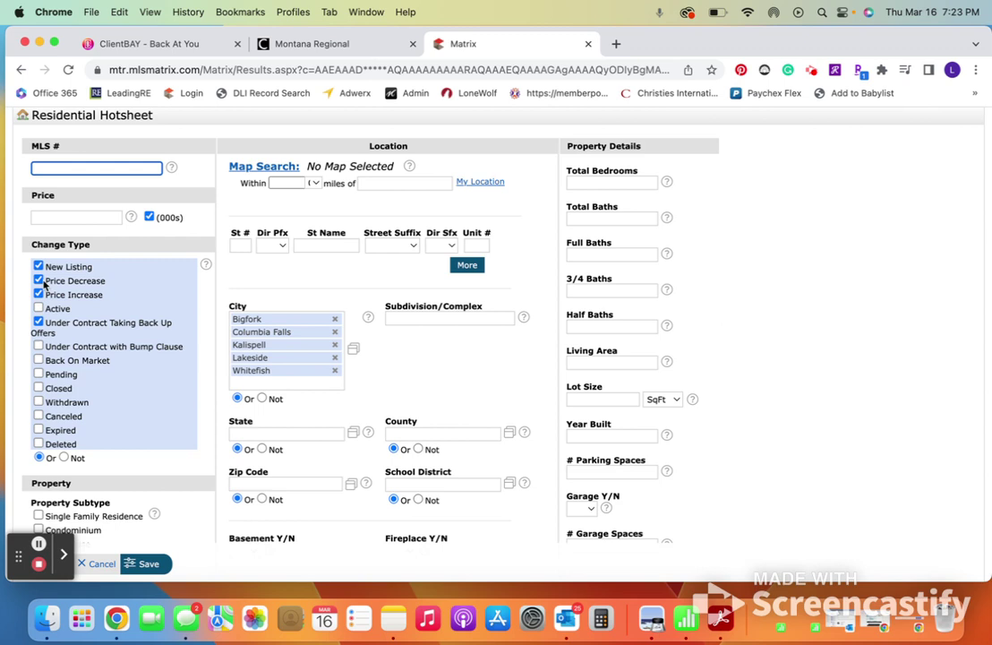
{"action": "left_click", "coordinate": [38, 346]}
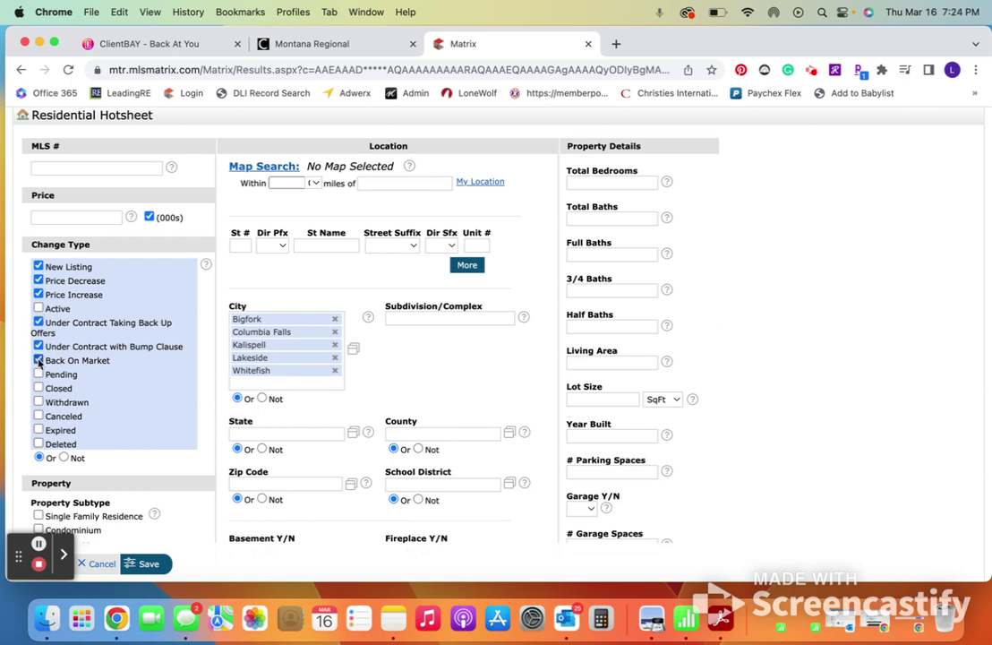
{"action": "left_click", "coordinate": [39, 389]}
{"action": "left_click", "coordinate": [39, 417]}
{"action": "scroll", "coordinate": [282, 384], "scroll_direction": "down", "scroll_amount": 1}
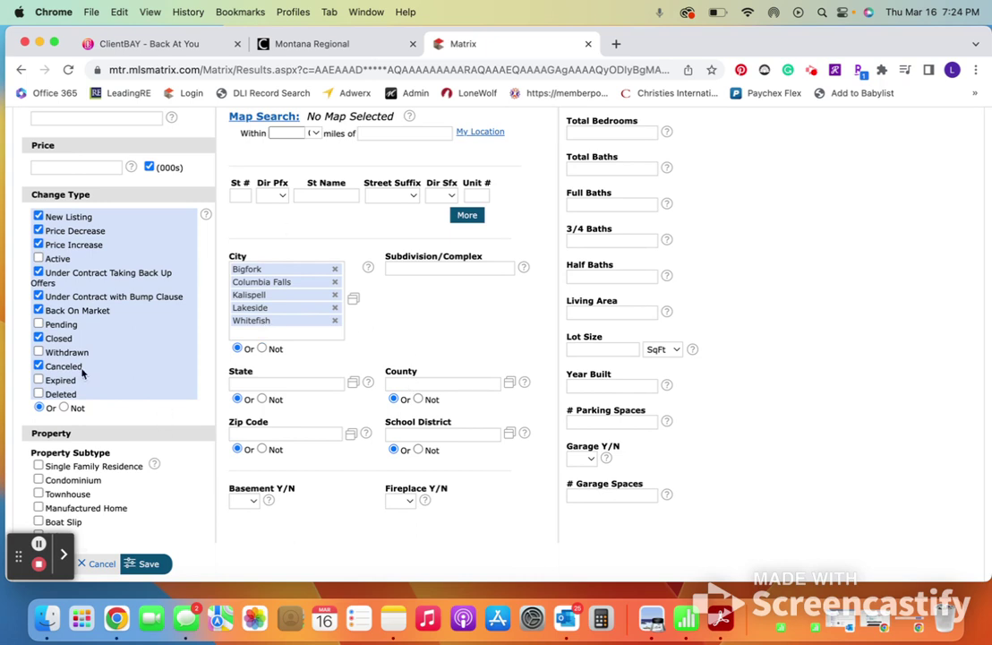
{"action": "scroll", "coordinate": [187, 472], "scroll_direction": "down", "scroll_amount": 5}
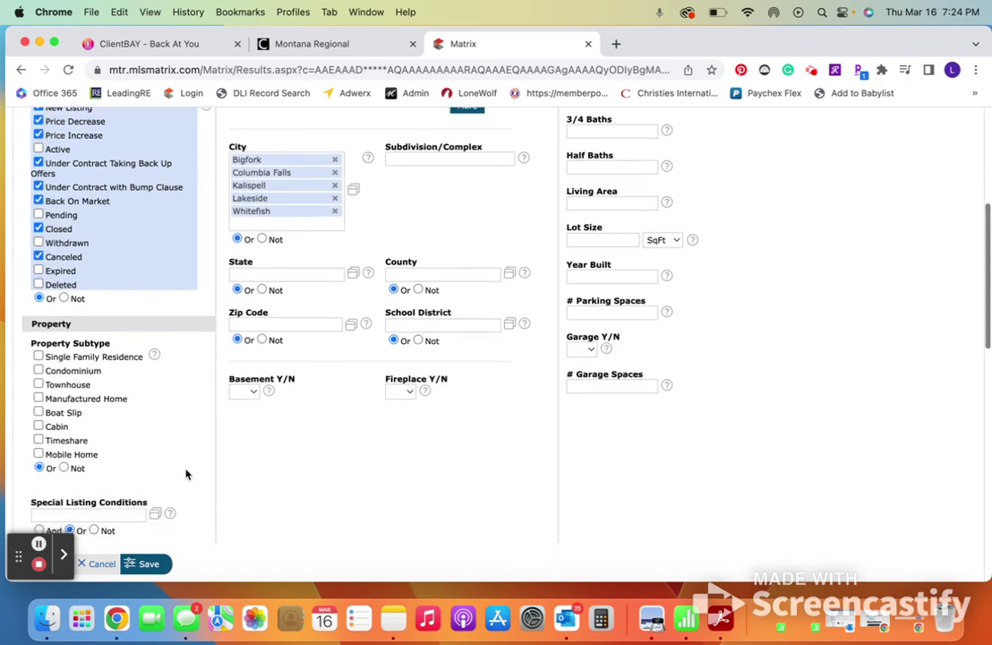
{"action": "left_click", "coordinate": [148, 567]}
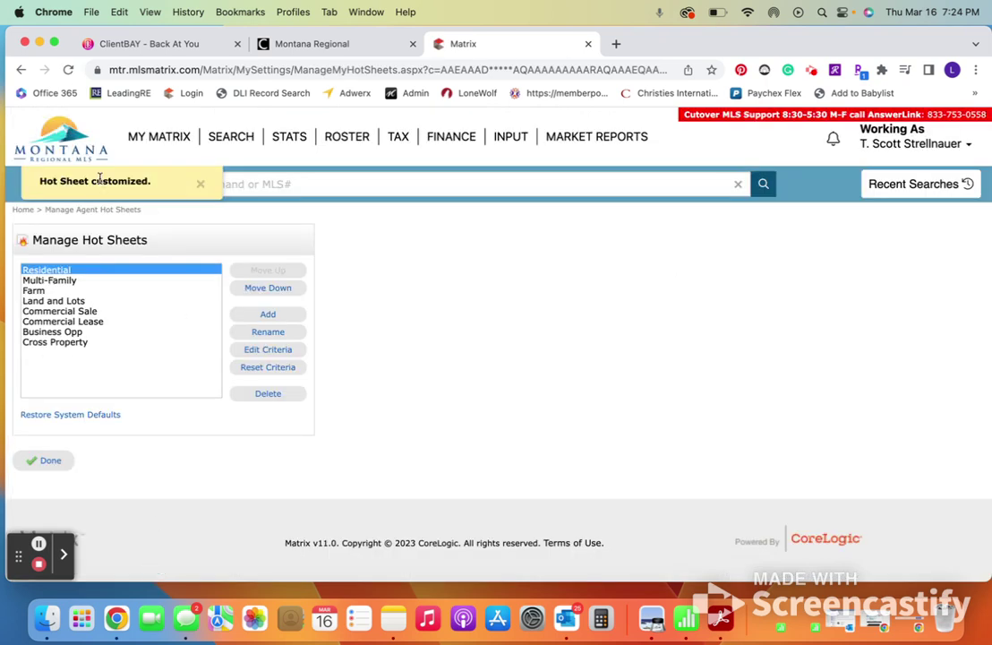
- Edit the Land and Lots hot sheet criteria, adding Bigfork and Lakeside to the cities
{"action": "left_click", "coordinate": [79, 302]}
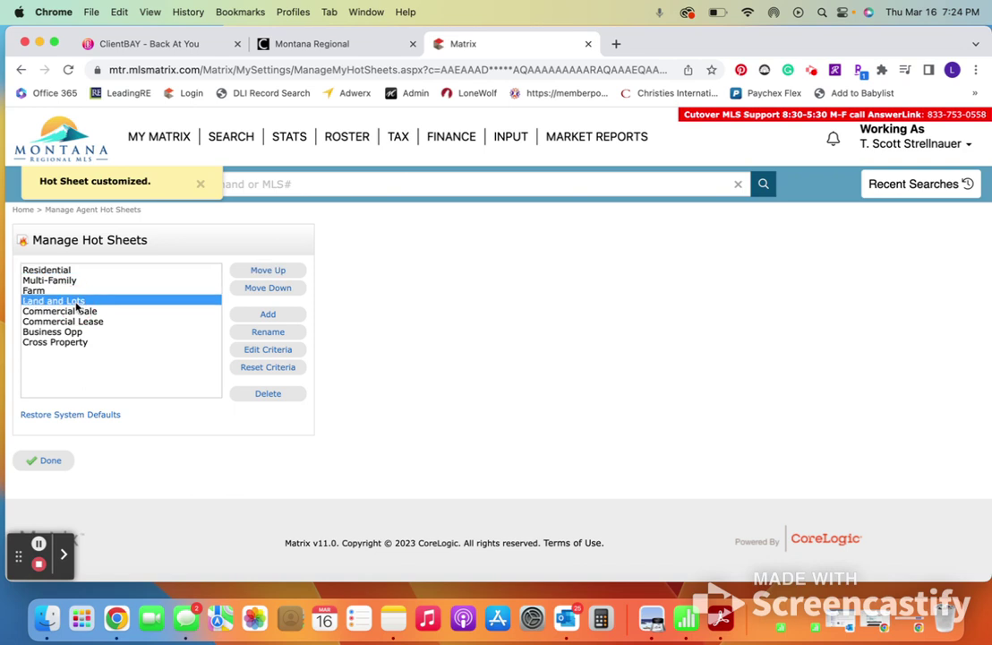
{"action": "left_click", "coordinate": [268, 349]}
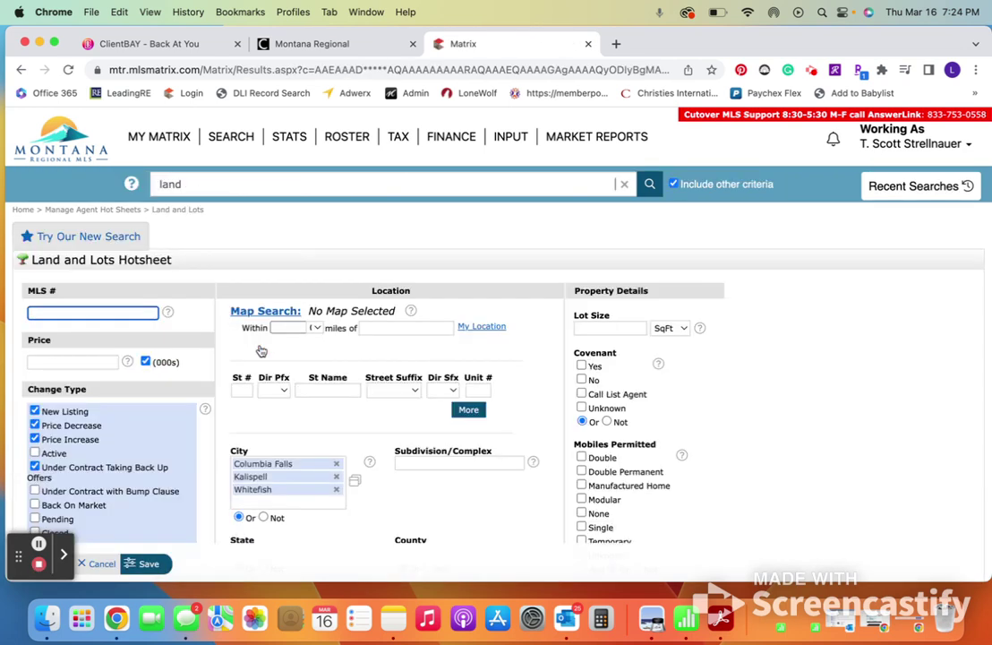
{"action": "scroll", "coordinate": [189, 428], "scroll_direction": "down", "scroll_amount": 3}
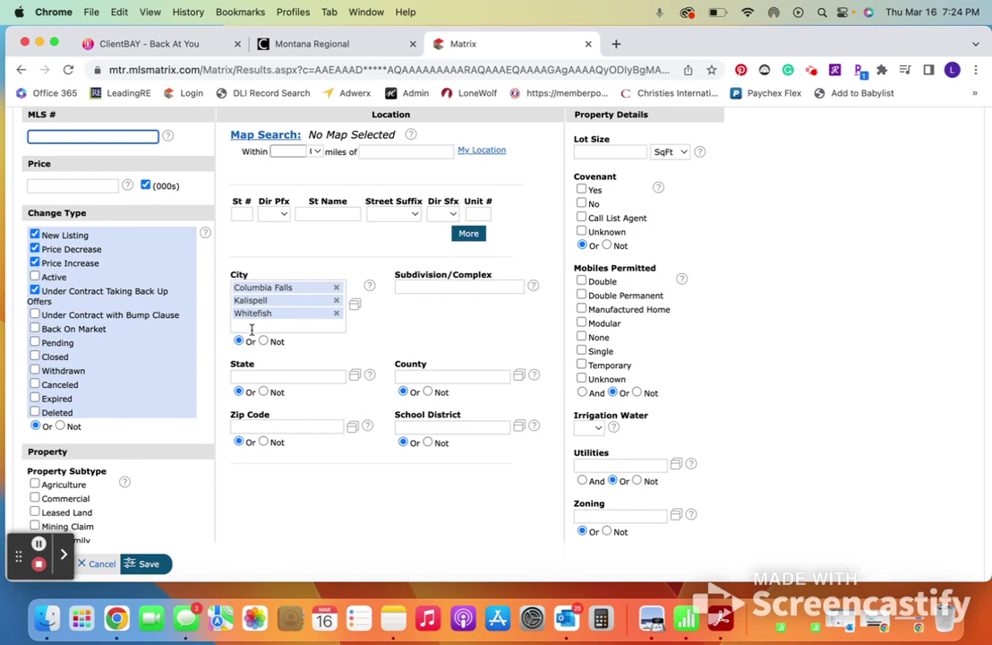
{"action": "left_click", "coordinate": [256, 325]}
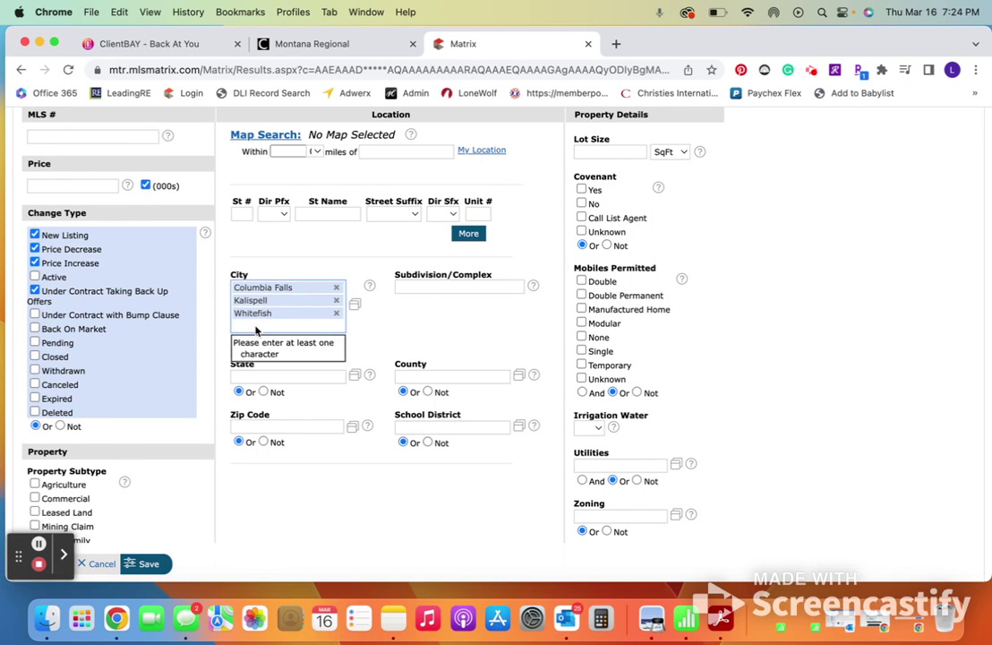
{"action": "type", "text": "Bigg"}
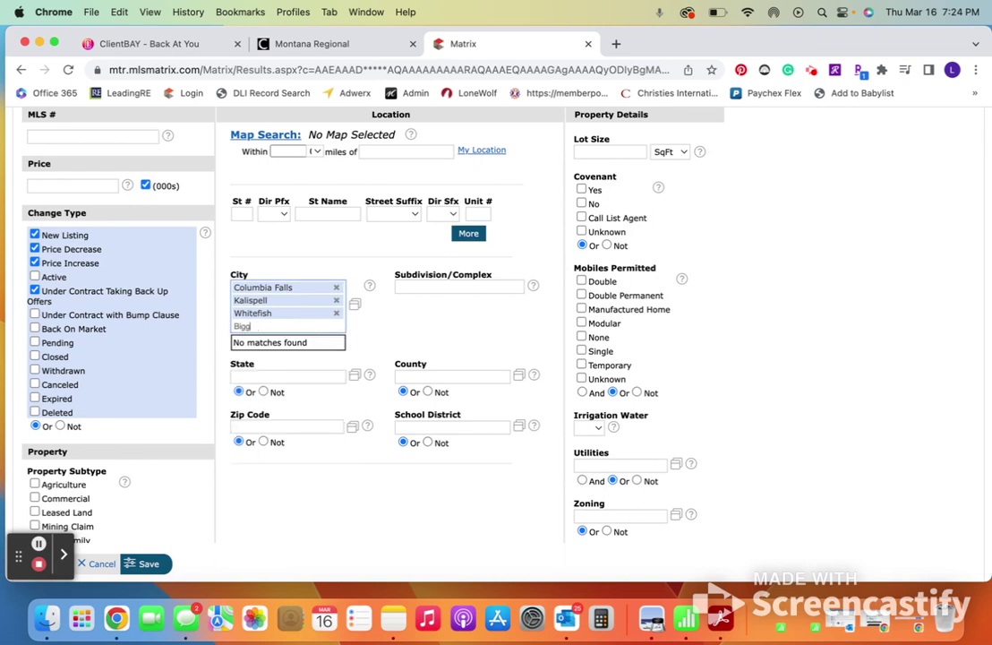
{"action": "key", "text": "BackSpace"}
{"action": "type", "text": "for"}
{"action": "key", "text": "Return"}
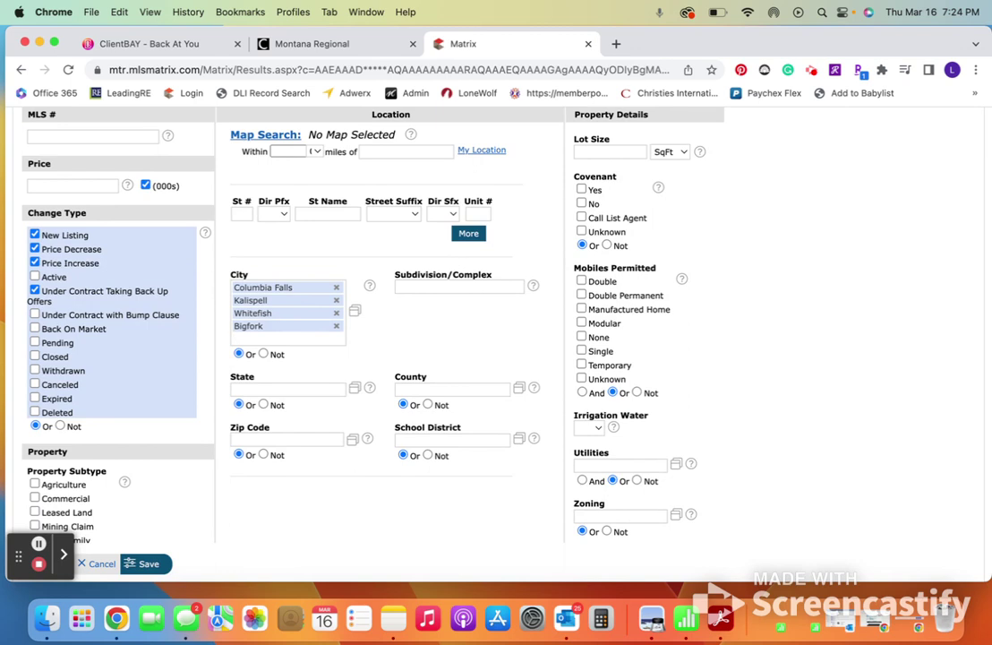
{"action": "type", "text": "Lakeside"}
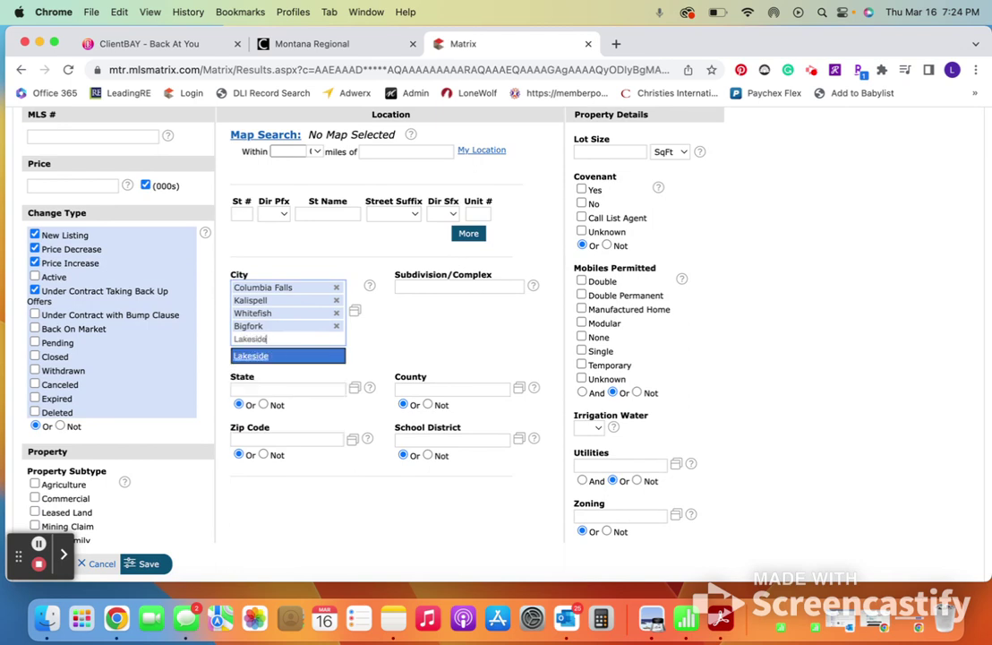
{"action": "key", "text": "Return"}
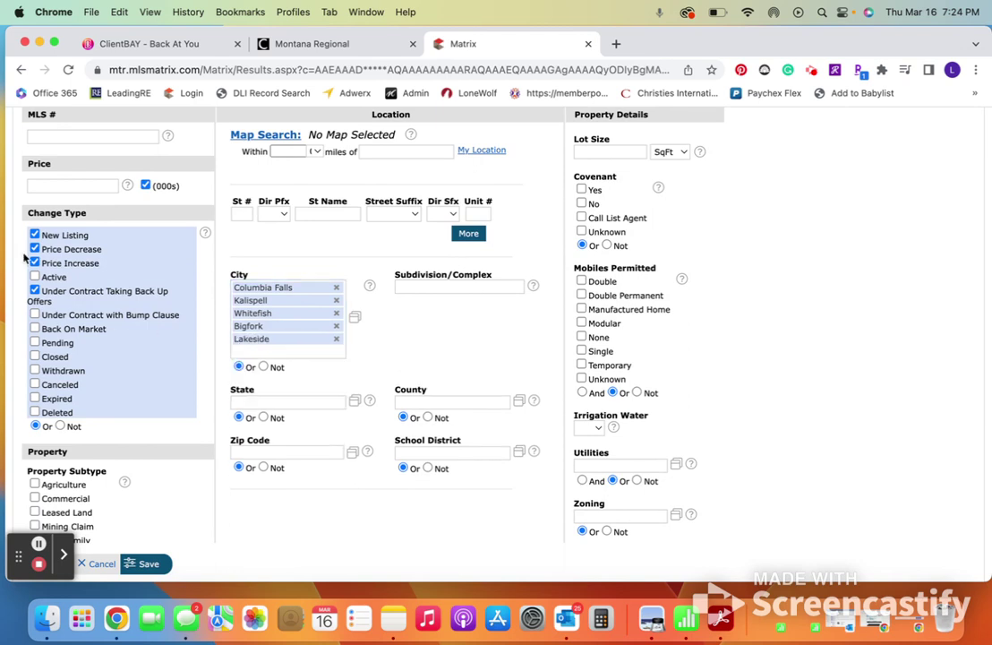
- Add Under Contract with Bump Clause, Back On Market, Closed and Canceled to the Land and Lots change types, and save the hot sheet
{"action": "left_click", "coordinate": [34, 315]}
{"action": "left_click", "coordinate": [34, 328]}
{"action": "left_click", "coordinate": [34, 357]}
{"action": "left_click", "coordinate": [34, 384]}
{"action": "left_click", "coordinate": [146, 562]}
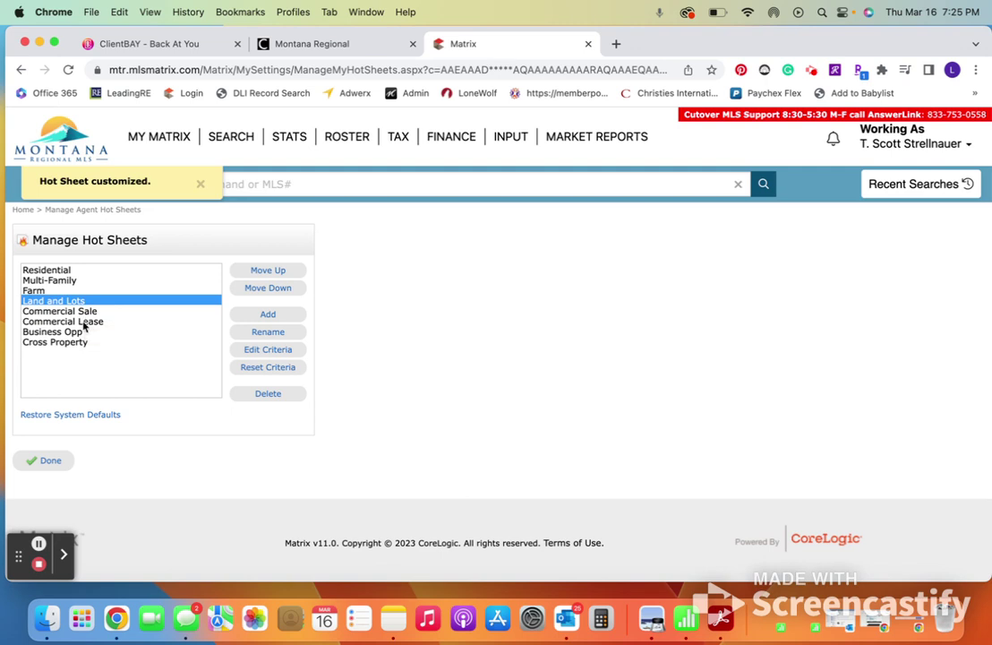
- Set Commercial Sale hot sheet change types to New Listing, Price Decrease, Price Increase, both Under Contract types, Pending, Closed and Canceled
{"action": "left_click", "coordinate": [83, 312]}
{"action": "left_click", "coordinate": [273, 349]}
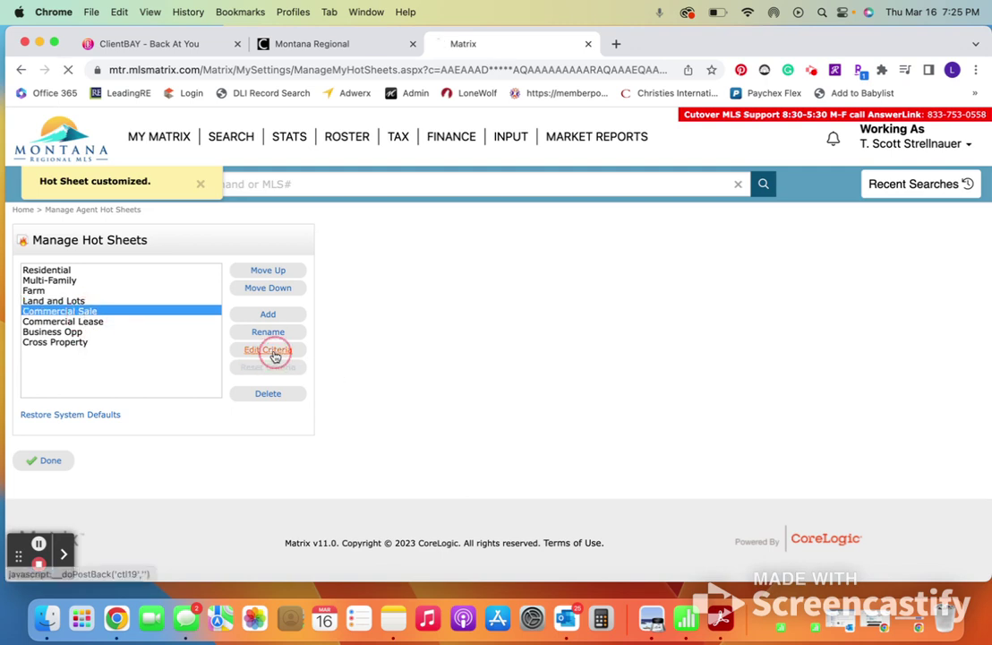
{"action": "scroll", "coordinate": [160, 403], "scroll_direction": "down", "scroll_amount": 3}
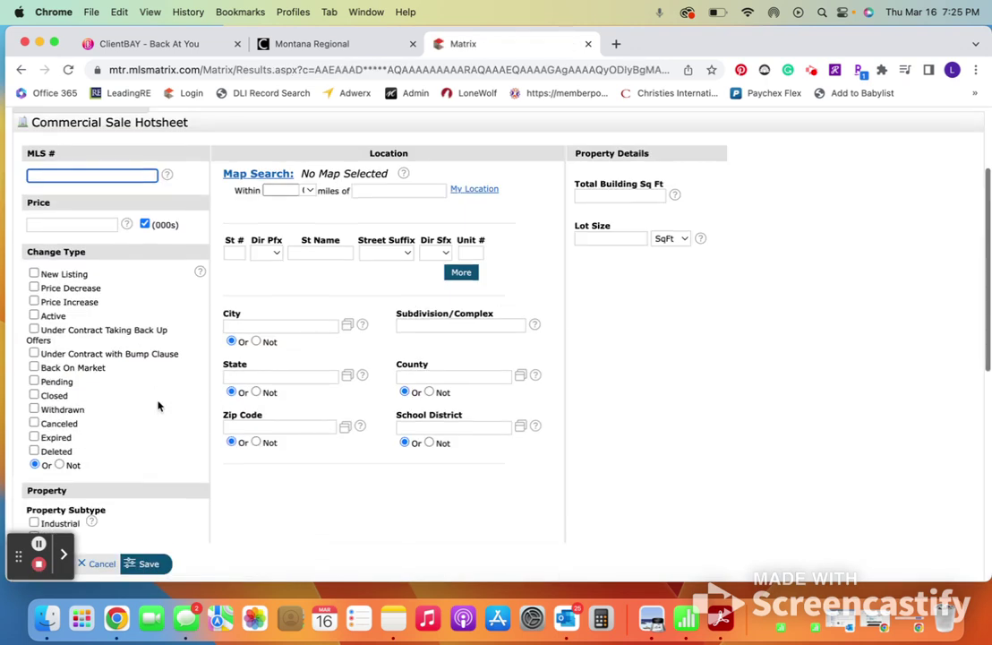
{"action": "left_click", "coordinate": [29, 273]}
{"action": "left_click", "coordinate": [30, 288]}
{"action": "left_click", "coordinate": [31, 301]}
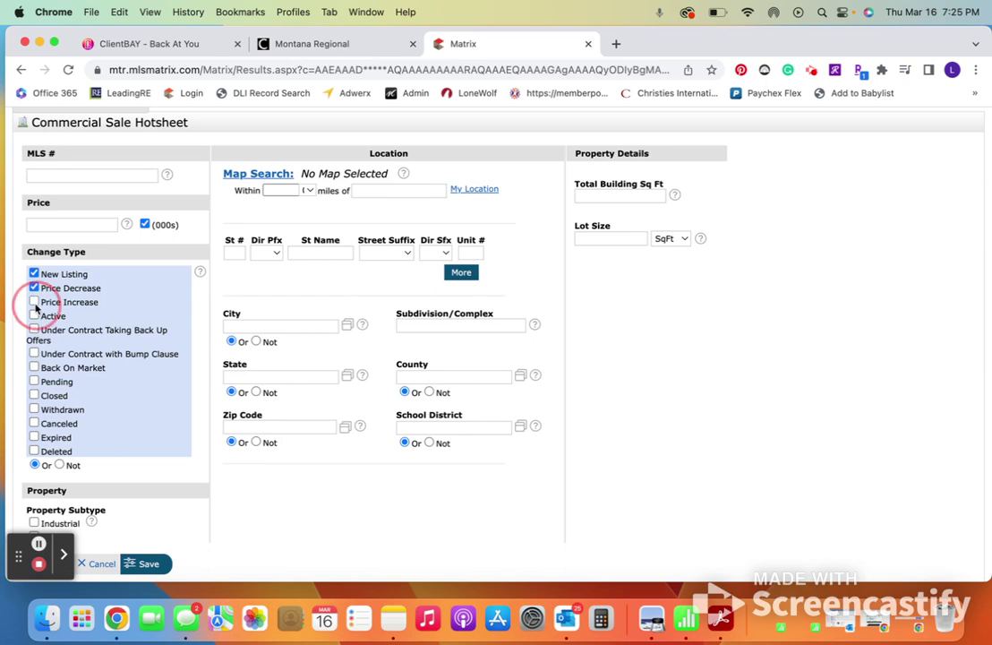
{"action": "left_click", "coordinate": [34, 329]}
{"action": "left_click", "coordinate": [34, 354]}
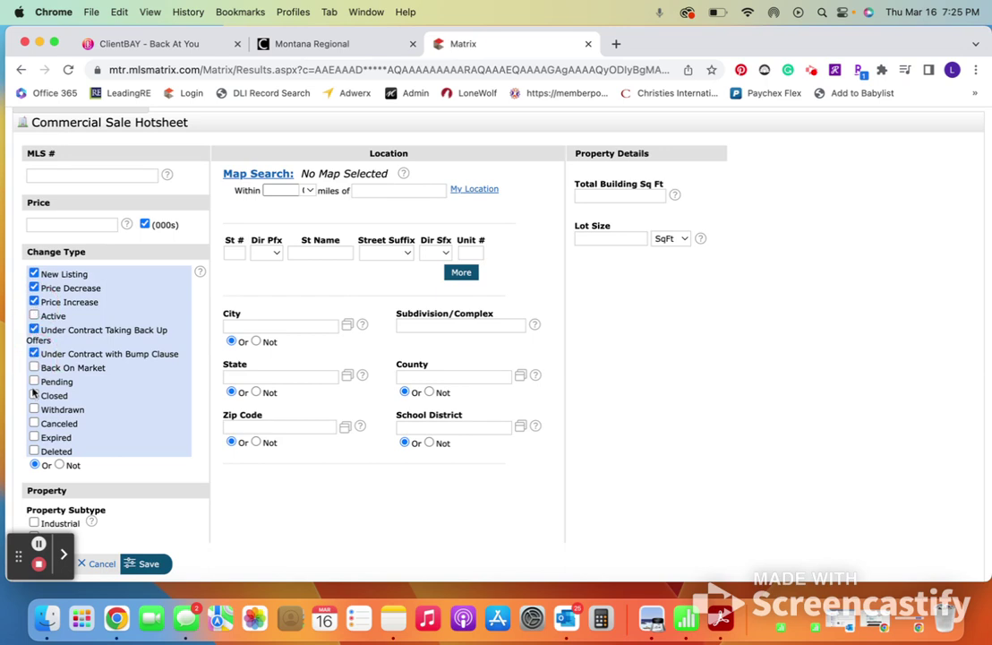
{"action": "left_click", "coordinate": [34, 381]}
{"action": "left_click", "coordinate": [34, 395]}
{"action": "left_click", "coordinate": [34, 422]}
- Set the Commercial Sale hot sheet's county to Flathead, save it and finish managing the hot sheets
{"action": "left_click", "coordinate": [436, 377]}
{"action": "type", "text": "flat"}
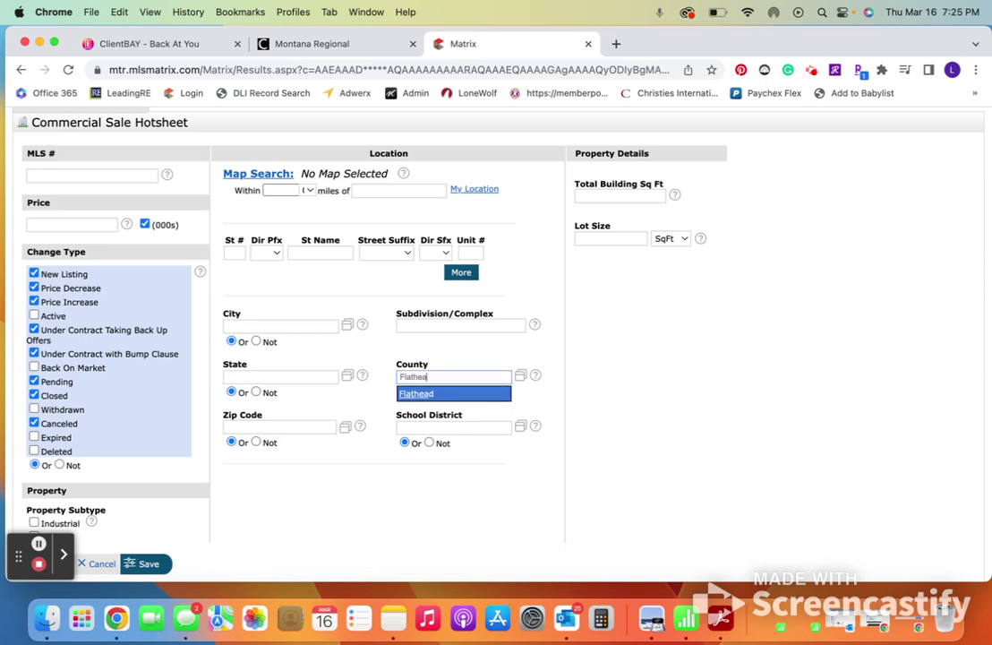
{"action": "key", "text": "Return"}
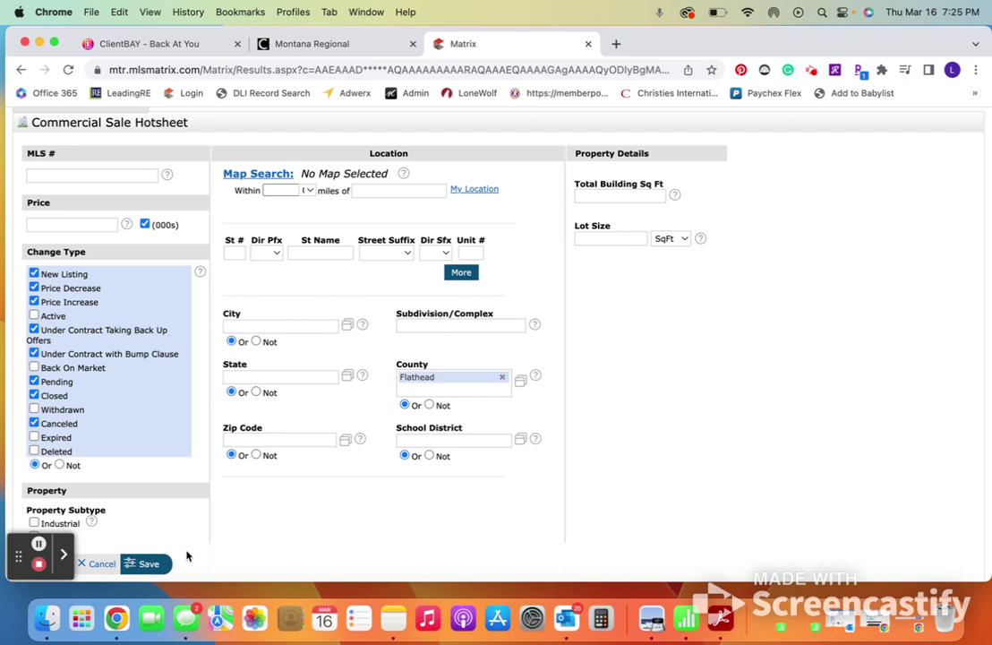
{"action": "left_click", "coordinate": [150, 564]}
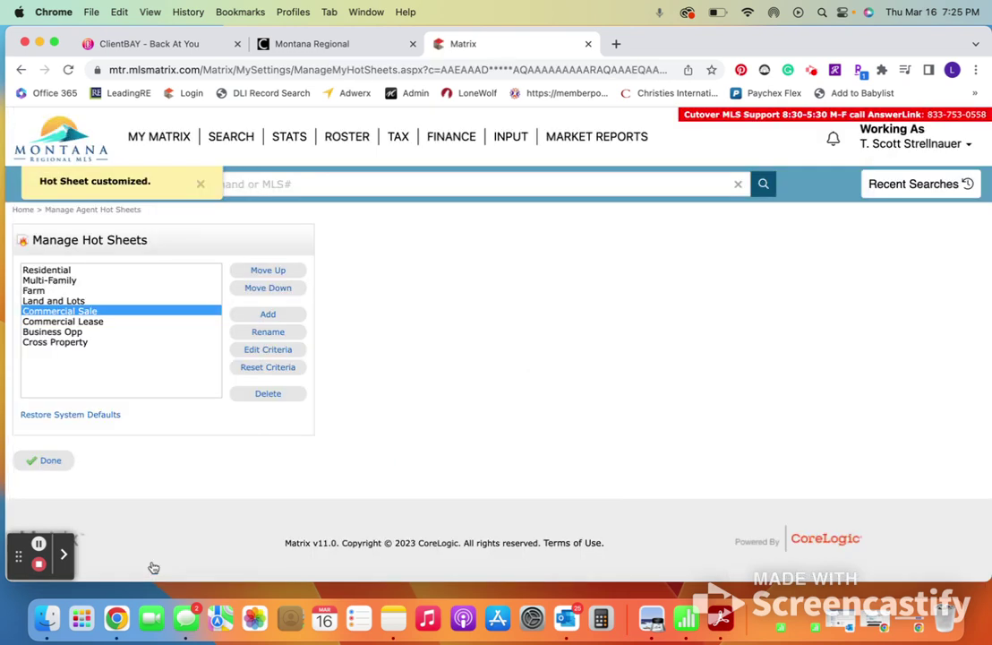
{"action": "left_click", "coordinate": [48, 460]}
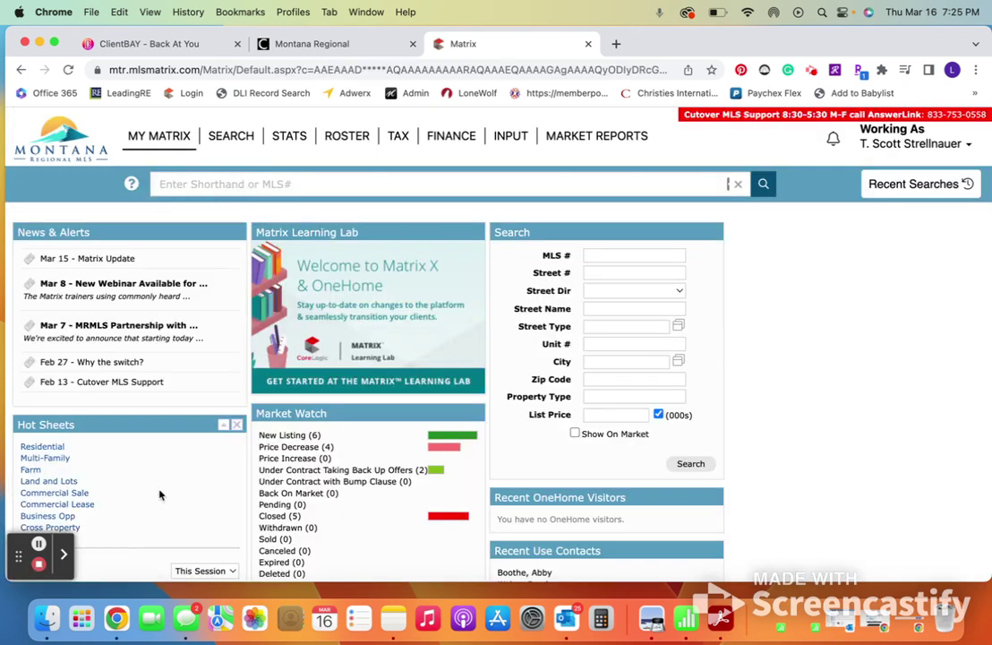
- Review the Residential Market Watch criteria, including its cities, without saving any change
{"action": "scroll", "coordinate": [318, 481], "scroll_direction": "down", "scroll_amount": 3}
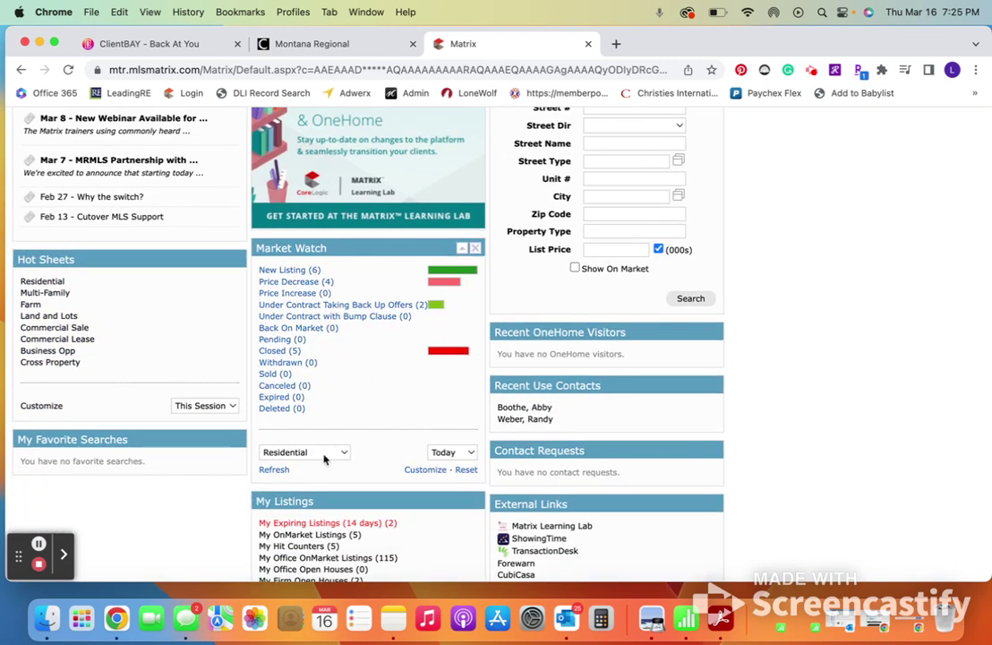
{"action": "left_click", "coordinate": [424, 469]}
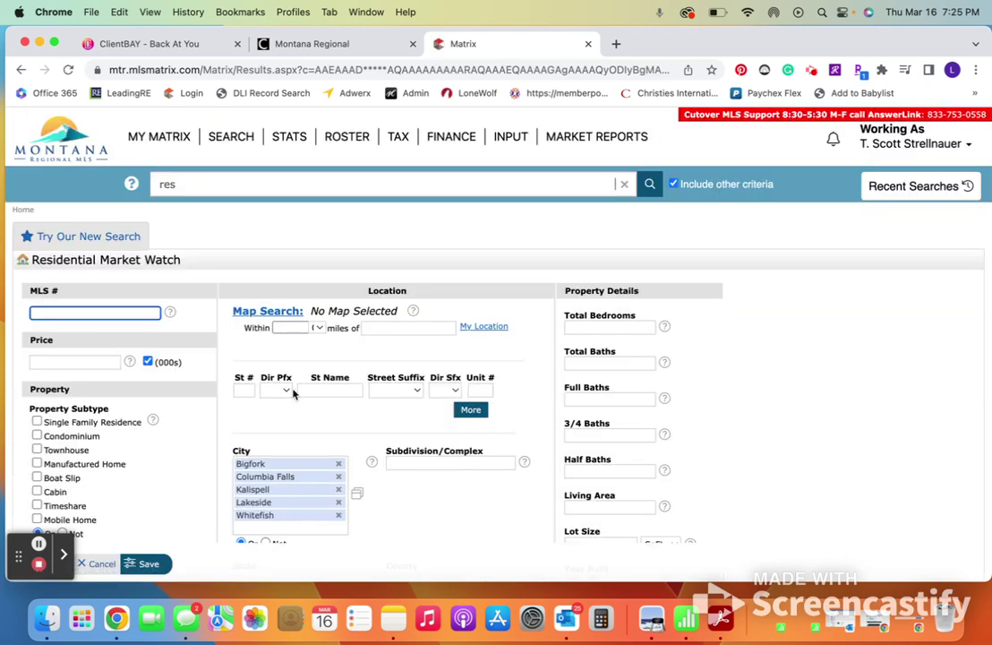
{"action": "scroll", "coordinate": [293, 392], "scroll_direction": "down", "scroll_amount": 3}
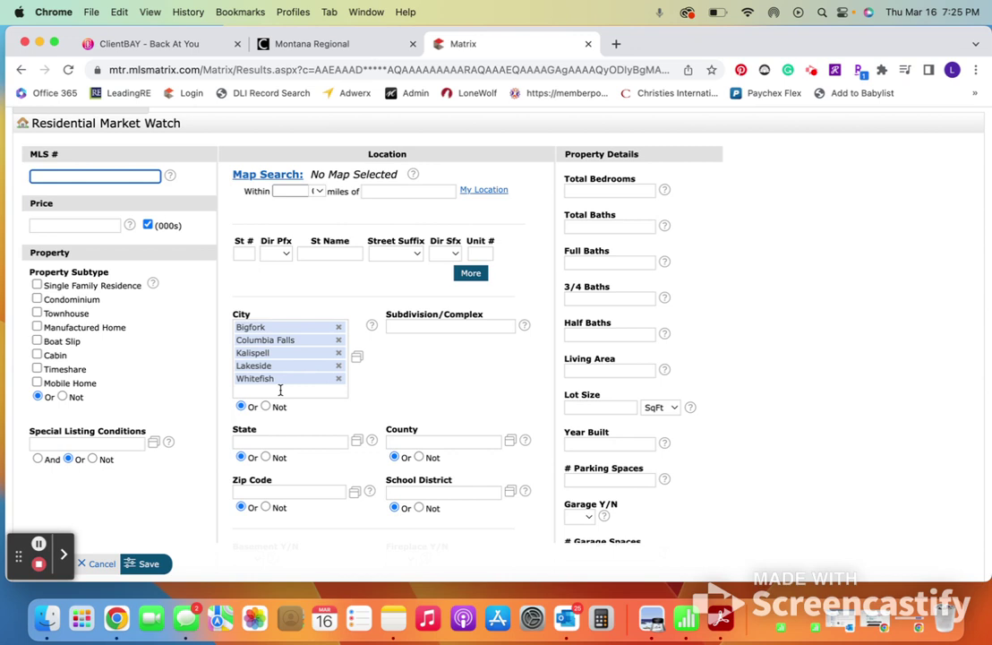
{"action": "left_click", "coordinate": [96, 563]}
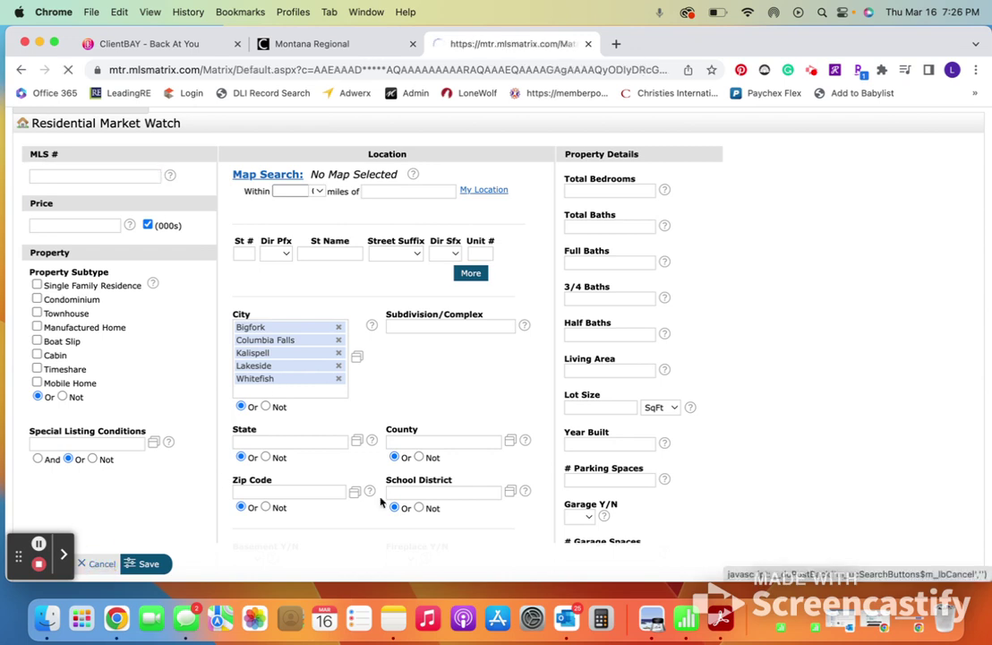
- Examine the time-range and property-type choices available for Market Watch, keeping Today and Residential selected
{"action": "scroll", "coordinate": [428, 352], "scroll_direction": "down", "scroll_amount": 5}
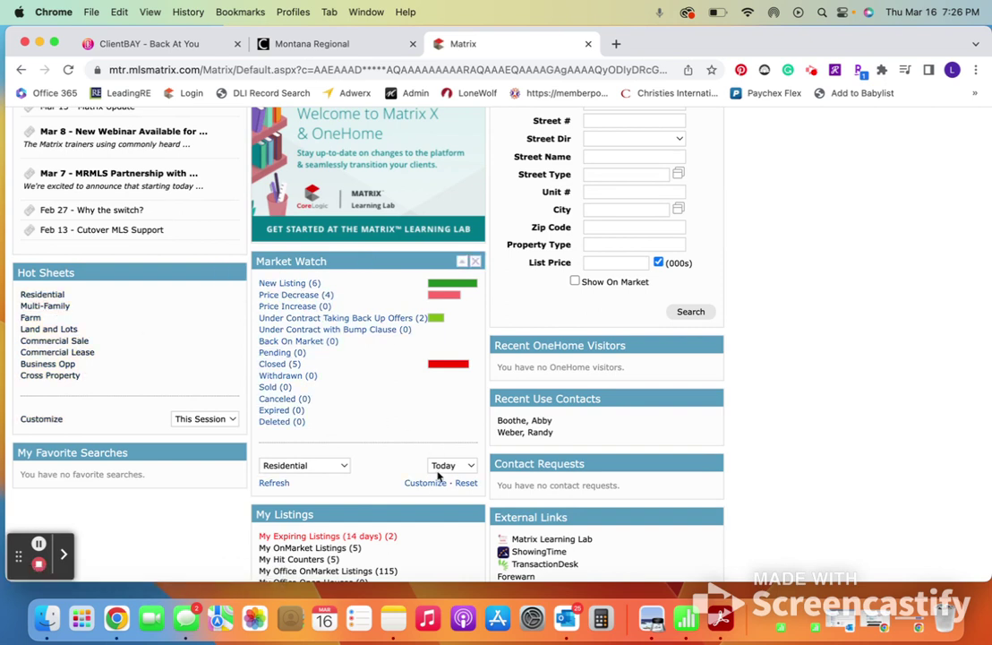
{"action": "left_click", "coordinate": [440, 468]}
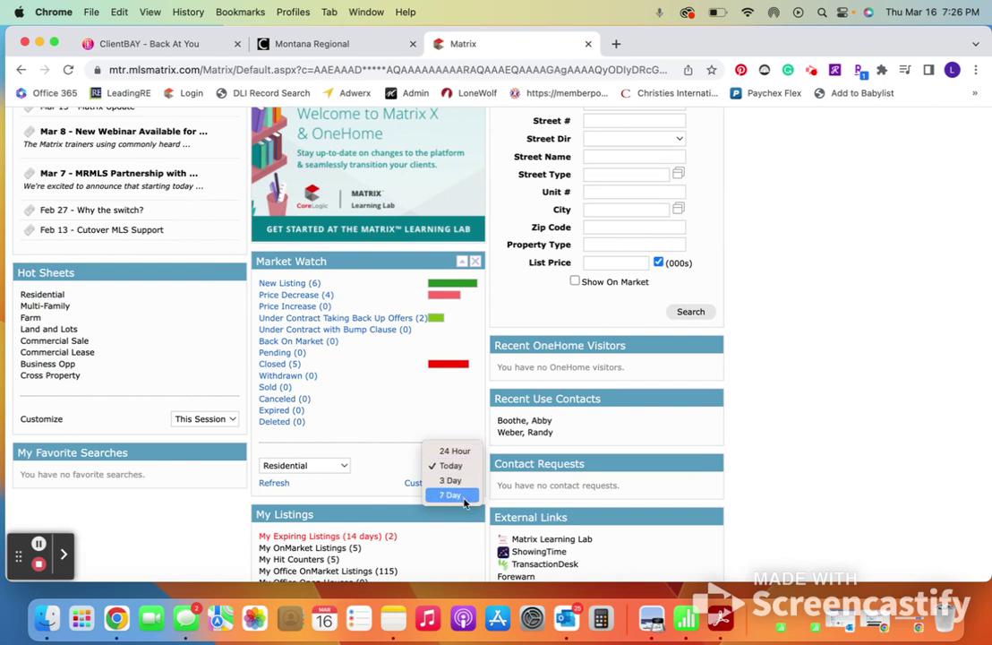
{"action": "left_click", "coordinate": [378, 475]}
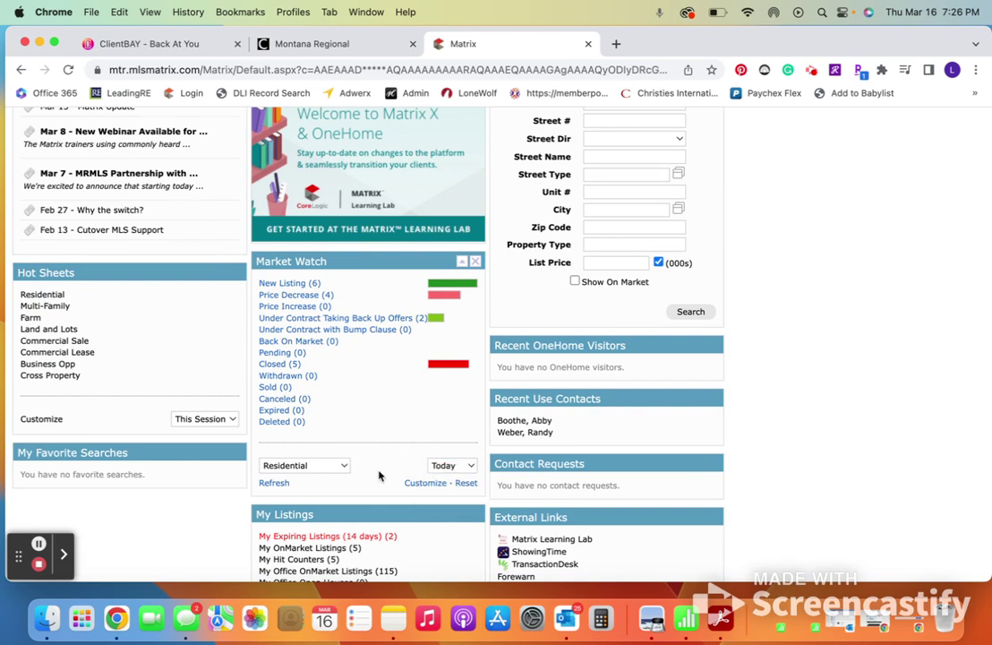
{"action": "left_click", "coordinate": [333, 466]}
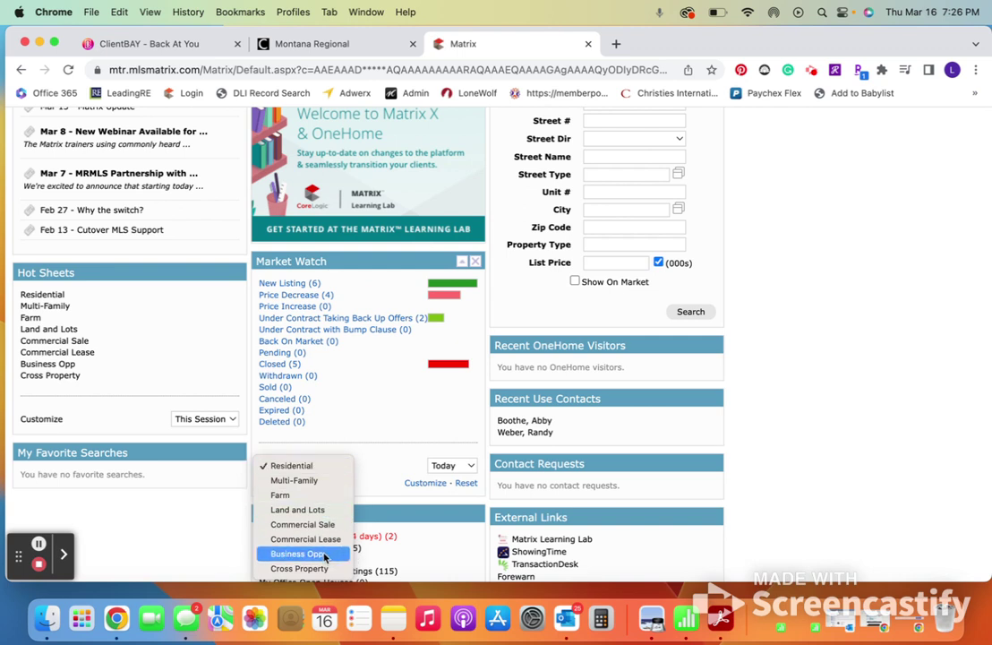
{"action": "left_click", "coordinate": [367, 433]}
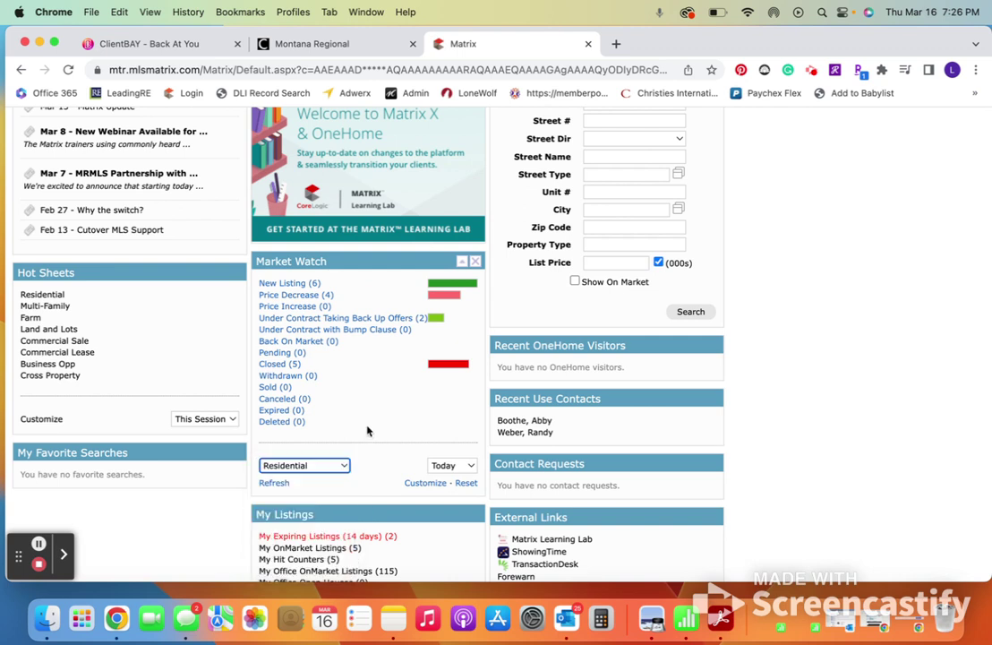